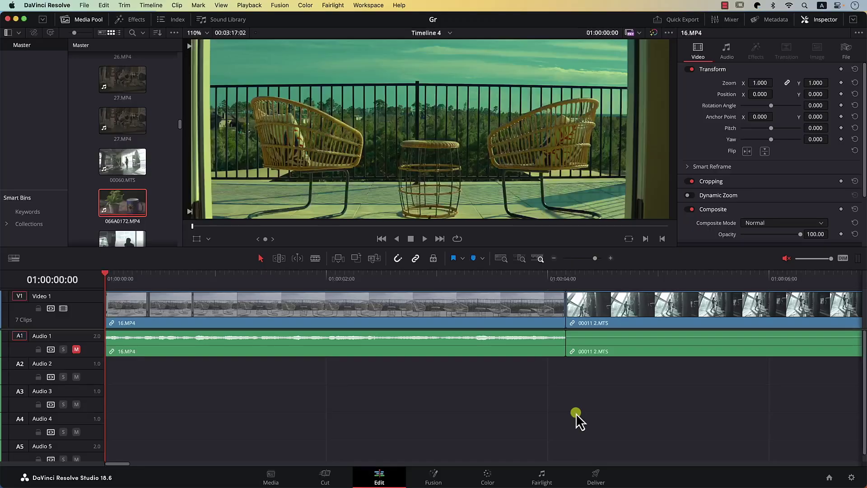
- Mark Timeline 4 from its start to the first frame of 00011 2.MTS at 01:00:04:04
left_click(197, 280)
left_click(328, 283)
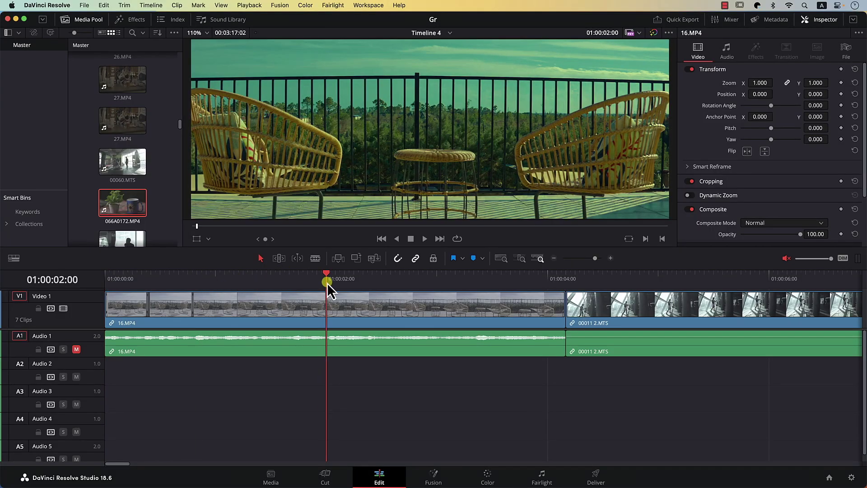
left_click(581, 276)
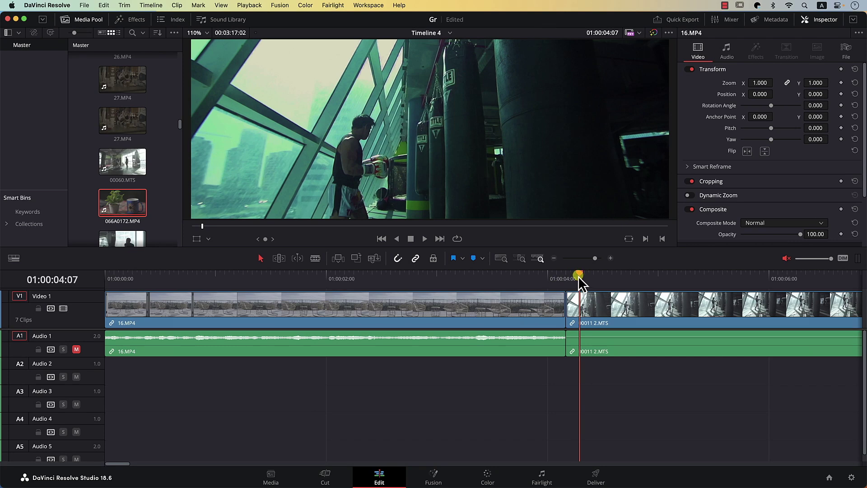
left_click_drag(580, 276, 207, 317)
left_click_drag(206, 275, 98, 279)
right_click(121, 281)
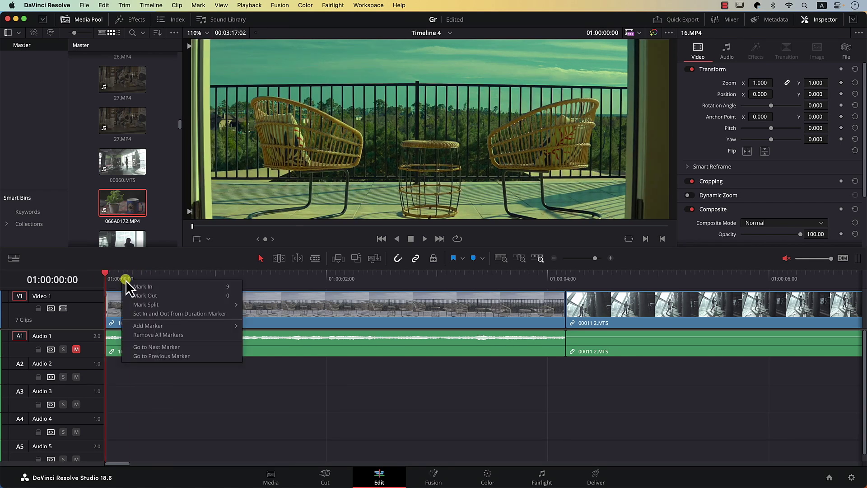
left_click(134, 285)
left_click_drag(526, 280, 579, 274)
right_click(583, 274)
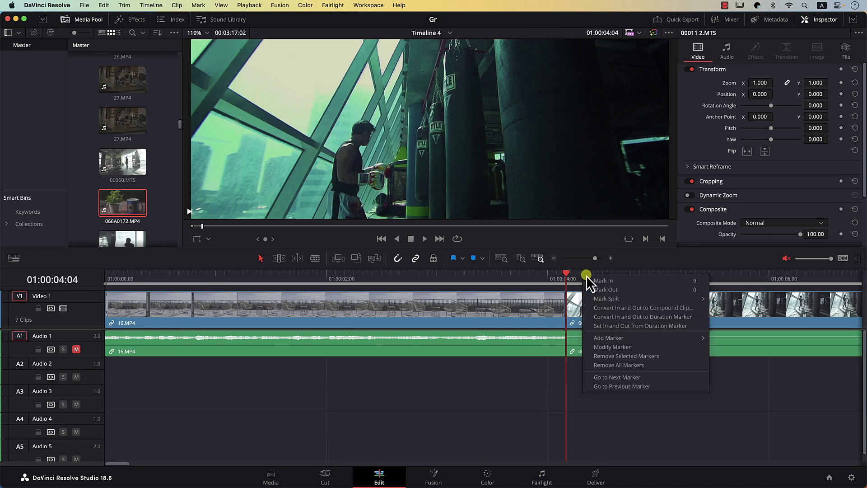
left_click(598, 292)
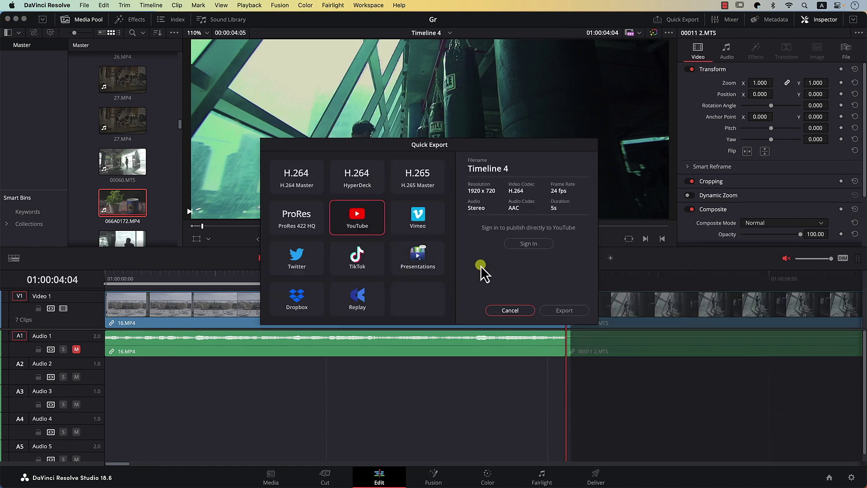
- Quick Export the marked range under the name 'Test'
left_click(564, 310)
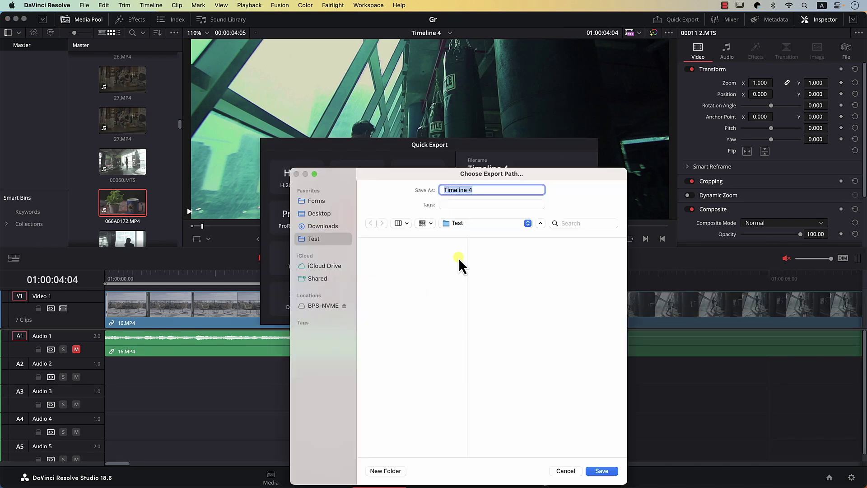
type("Test")
key("Return")
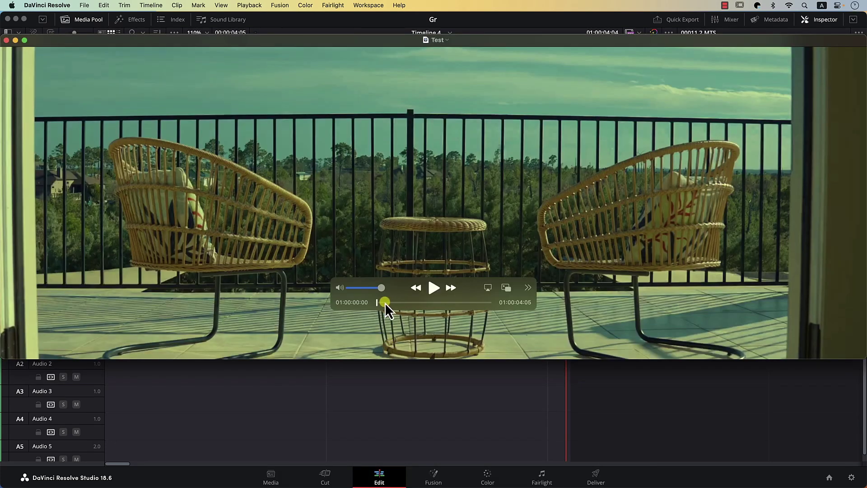
- Play the exported Test clip in QuickTime and scrub toward its end
key("space")
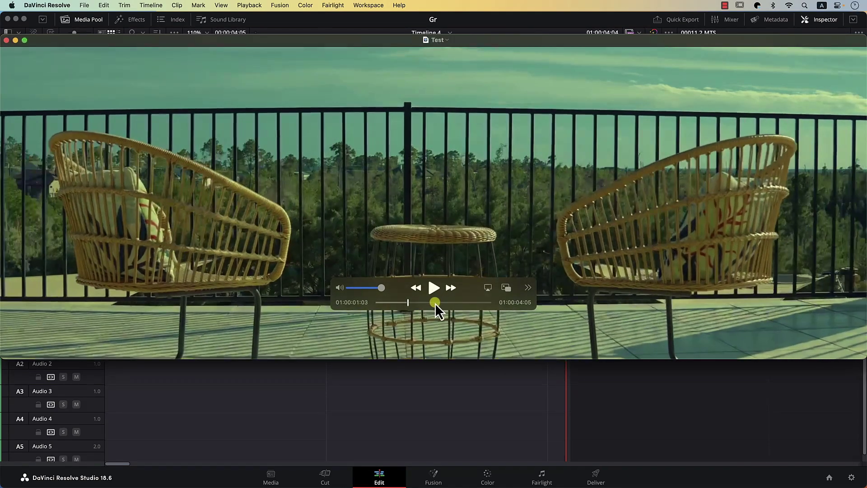
left_click_drag(435, 303, 523, 304)
- Close the Test player and zoom Timeline 4 in on the 16.MP4 / 00011 2.MTS cut, selecting the clips to inspect it
key("super+w")
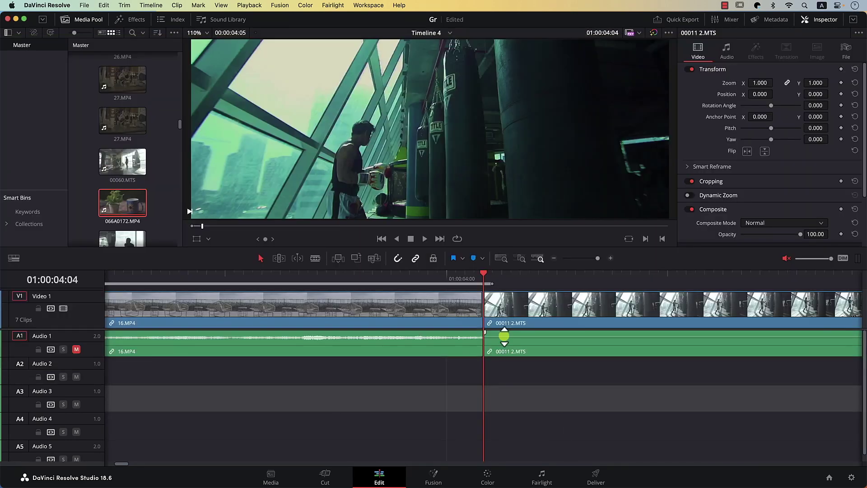
key("super+equal")
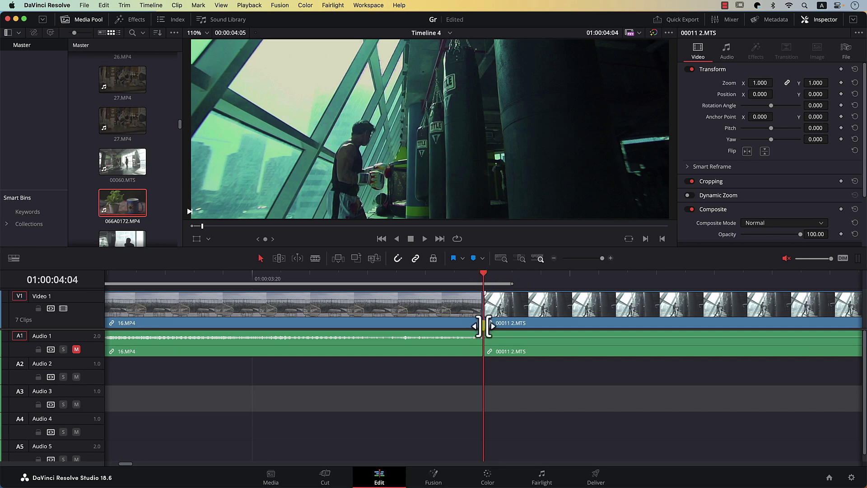
left_click(519, 334)
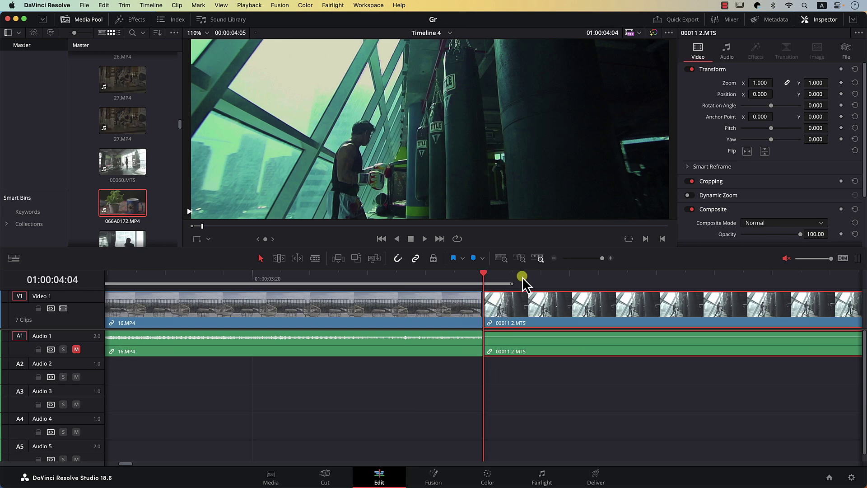
left_click(513, 388)
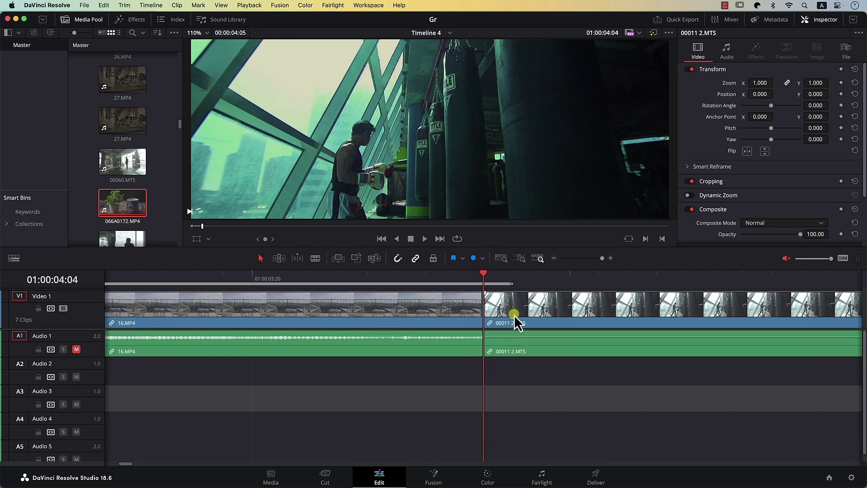
left_click_drag(507, 380, 471, 377)
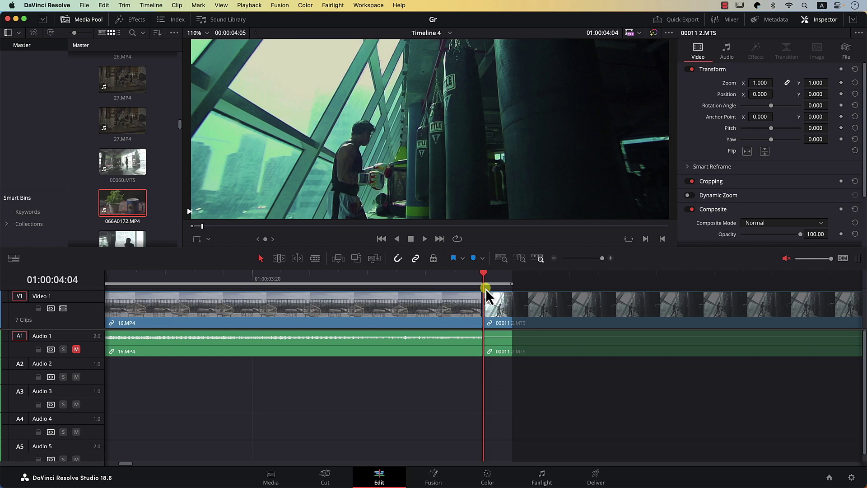
- Step back one frame and set the out point on the last frame of 16.MP4
key("Left")
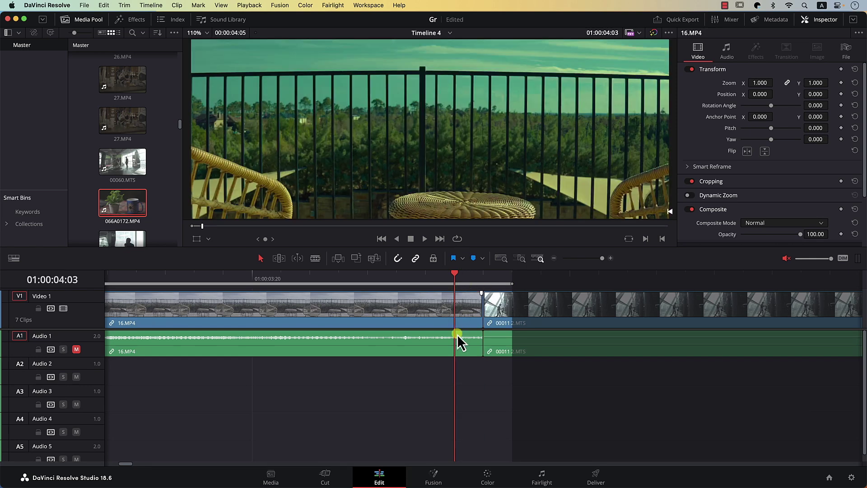
right_click(461, 278)
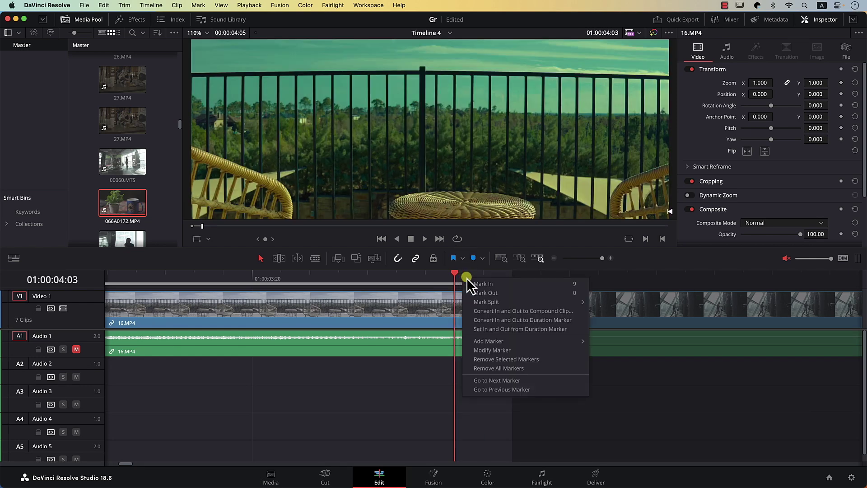
left_click(483, 293)
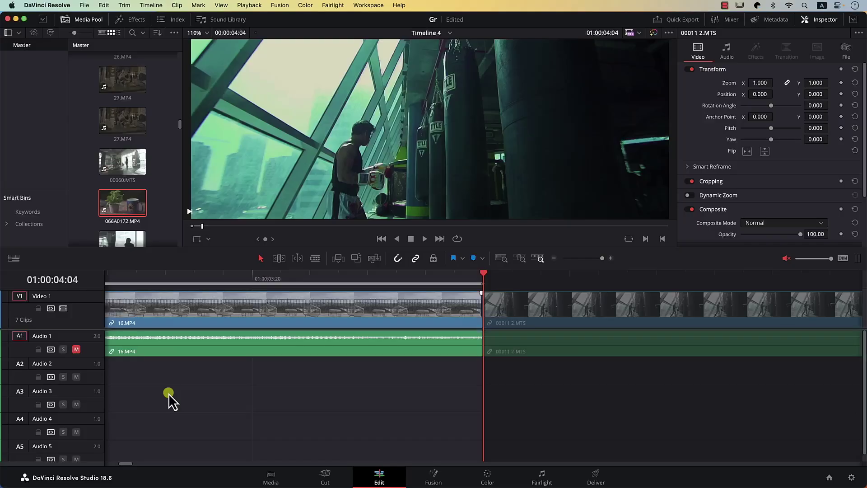
- Enable Show playhead shadow in the User Interface preferences and save
left_click(63, 5)
left_click(64, 33)
left_click(443, 91)
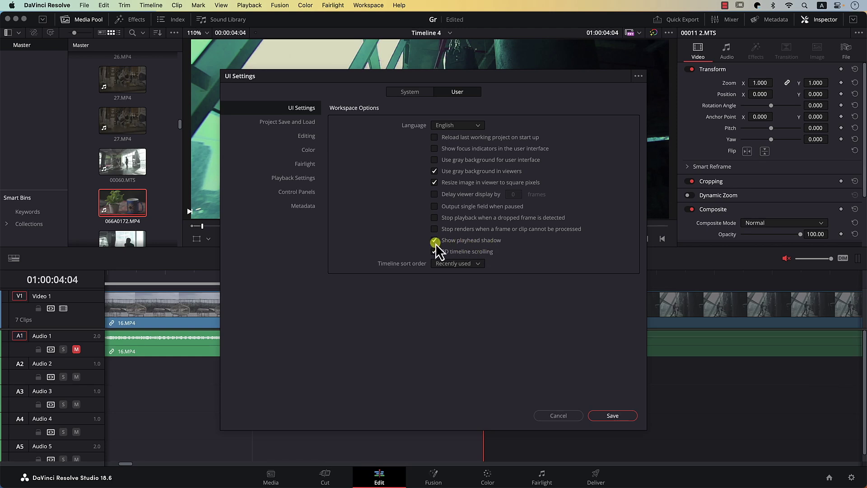
left_click(613, 415)
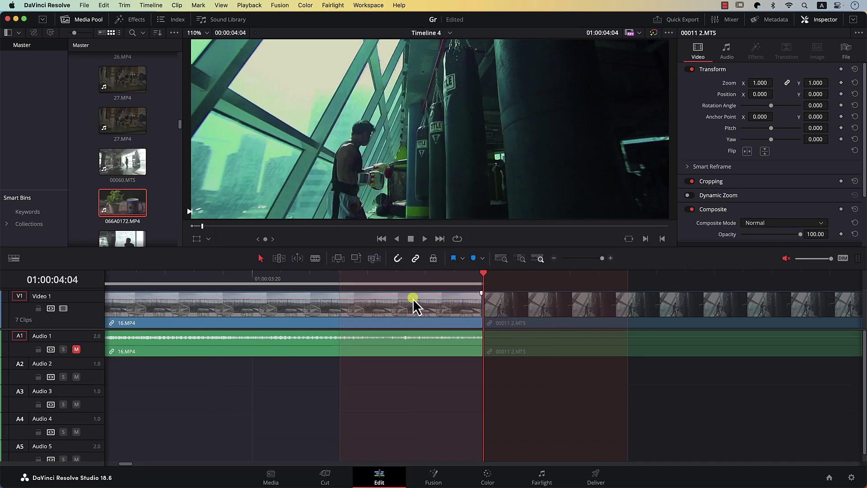
- Scrub the playhead to 01:00:04:03, at the cut between 16.MP4 and 00011 2.MTS
scroll(413, 299, "down", 3)
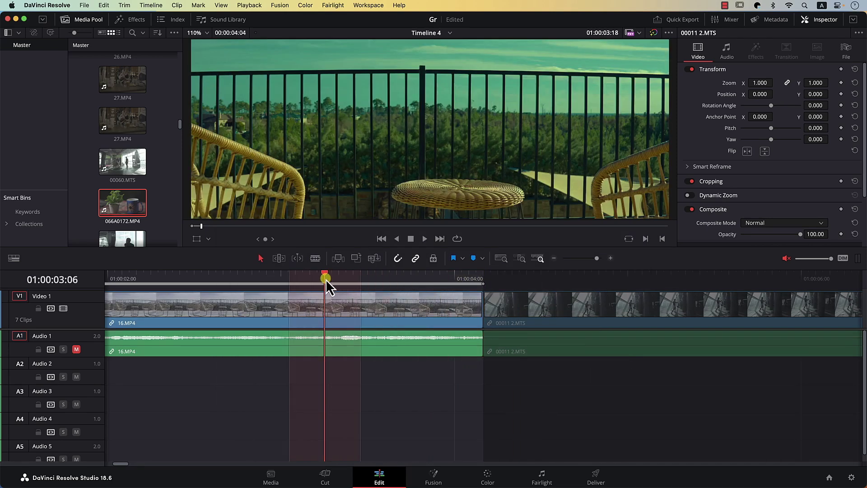
left_click_drag(325, 279, 478, 287)
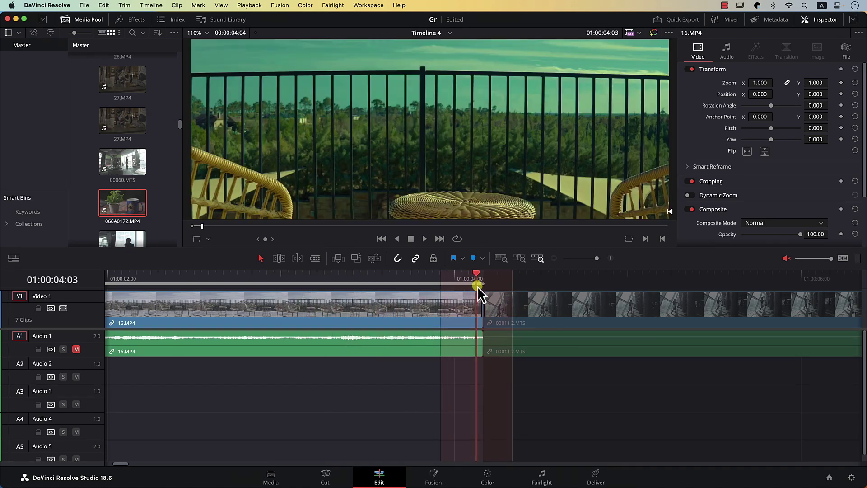
left_click(102, 40)
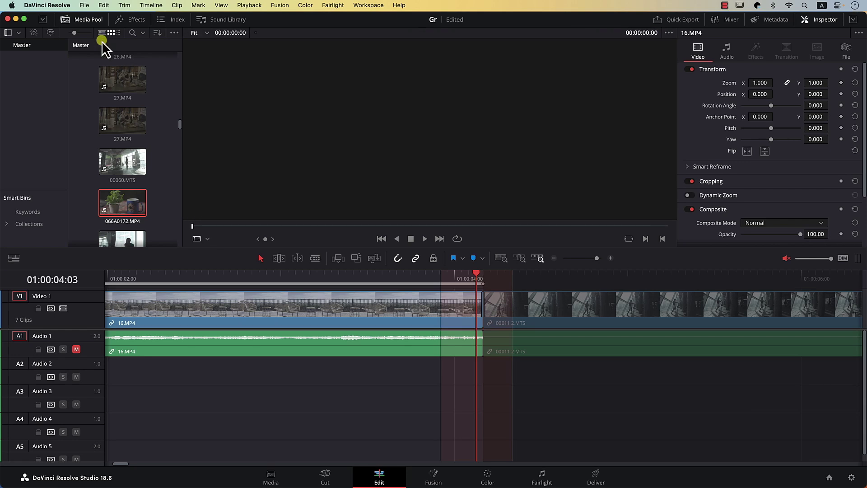
- Set the post-playhead shadow length to 1 frame in the Editing preferences and save
left_click(46, 6)
left_click(54, 32)
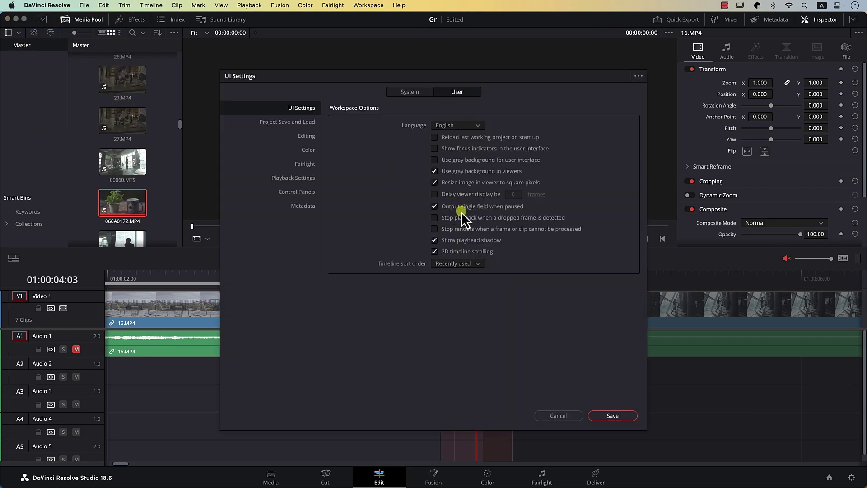
left_click(317, 138)
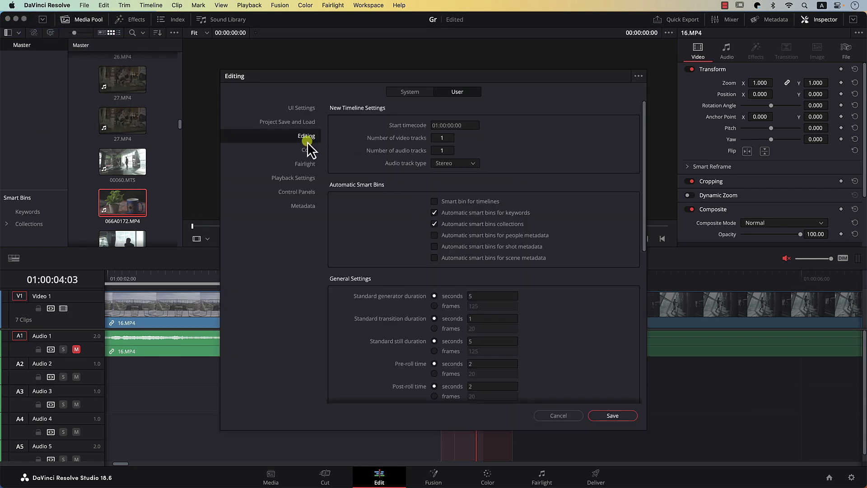
scroll(419, 274, "down", 5)
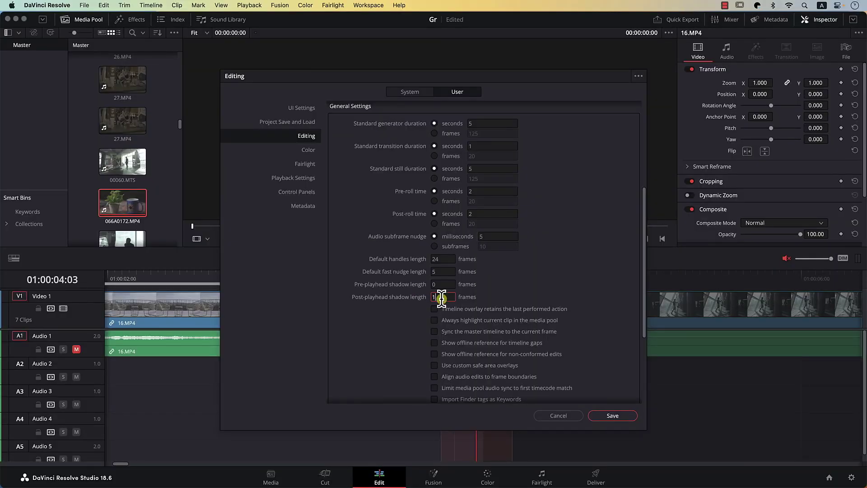
left_click(613, 415)
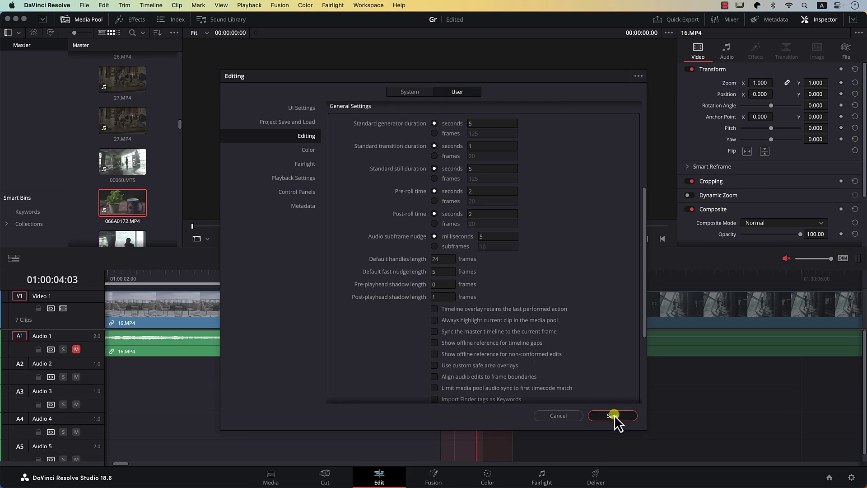
key("super+equal")
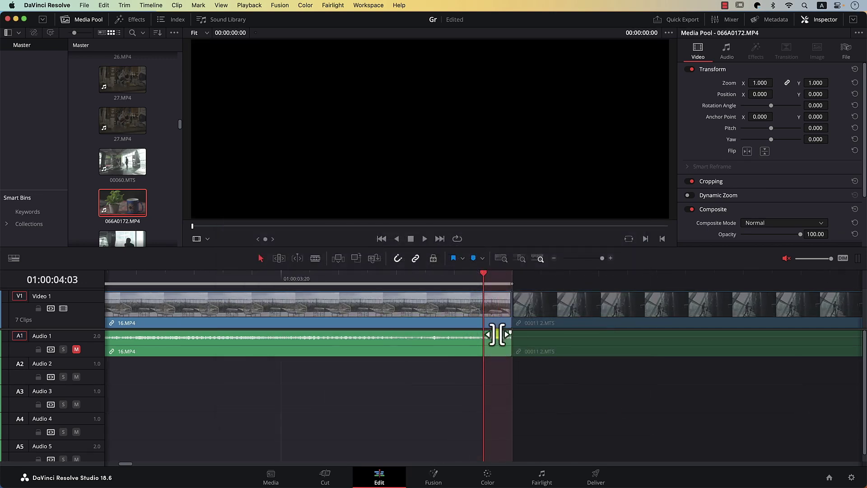
- Scrub and step the playhead around the cut to check the one-frame shadow
left_click(485, 277)
left_click_drag(484, 276, 455, 280)
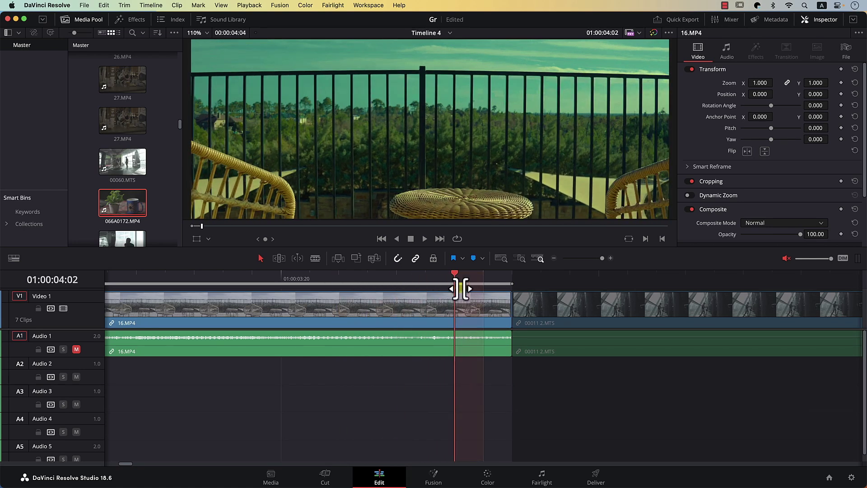
mouse_move(460, 289)
left_mouse_down()
mouse_move(494, 290)
mouse_move(366, 284)
mouse_move(448, 285)
left_mouse_up()
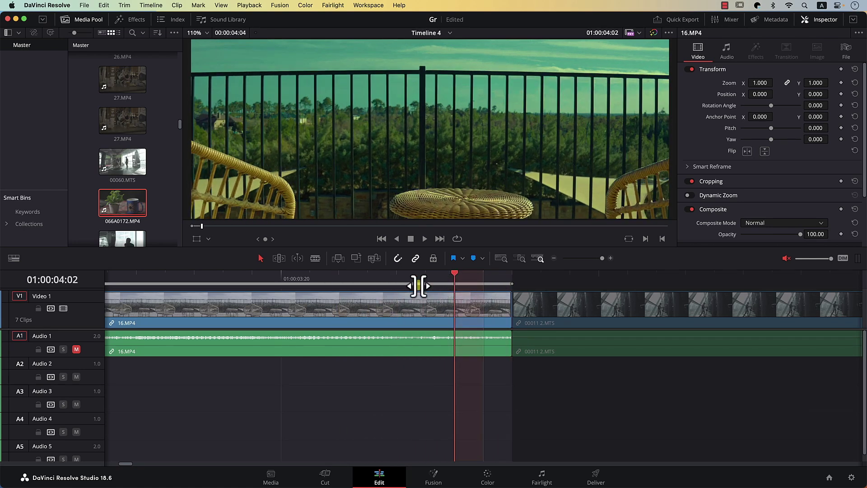
key("Left")
key("Left")
key("Right")
key("Right")
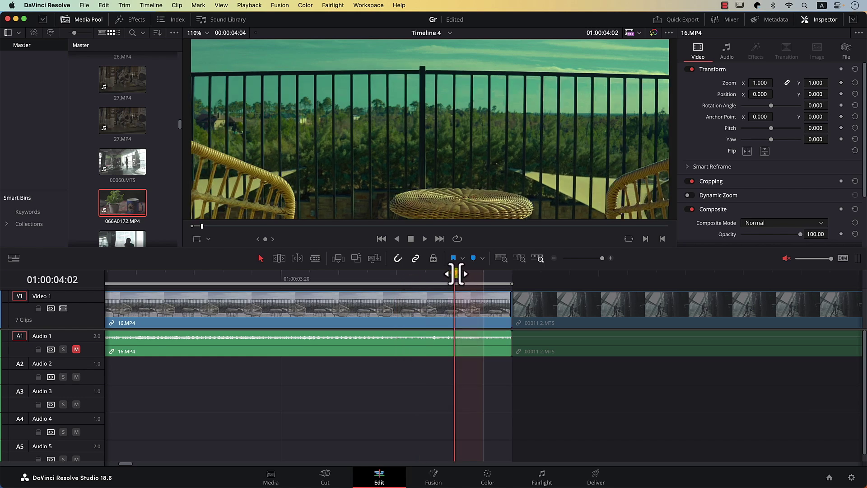
key("Left")
key("Left")
key("Right")
key("Right")
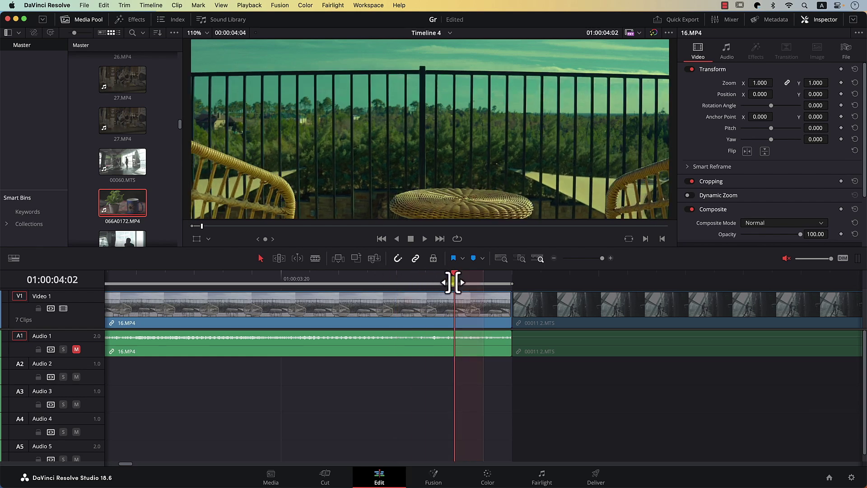
key("Right")
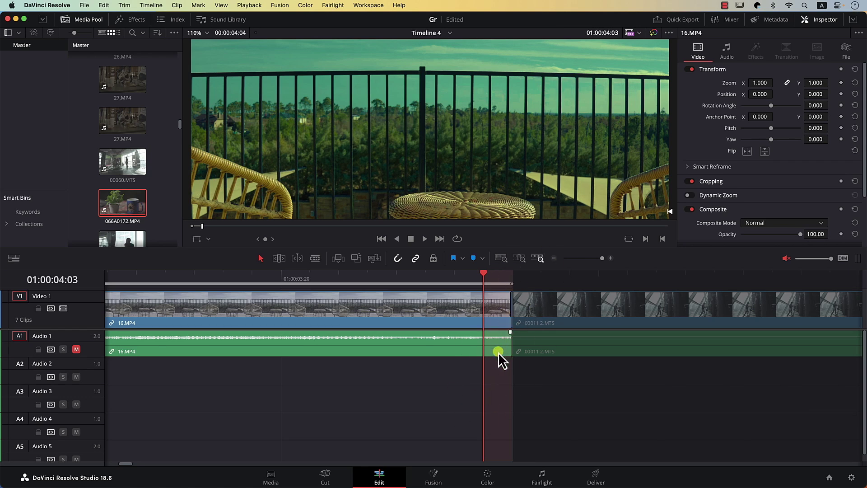
- Set the out point at 01:00:03:23, just before the 00011 2.MTS clip
left_click(342, 273)
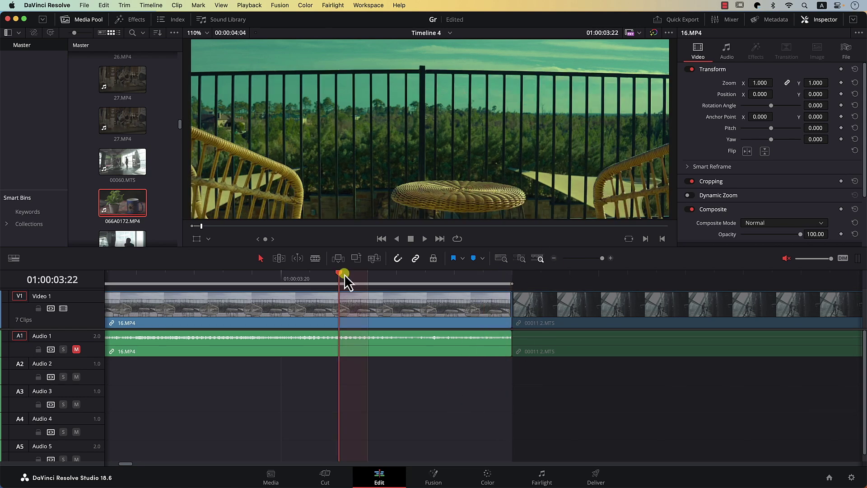
left_click(387, 275)
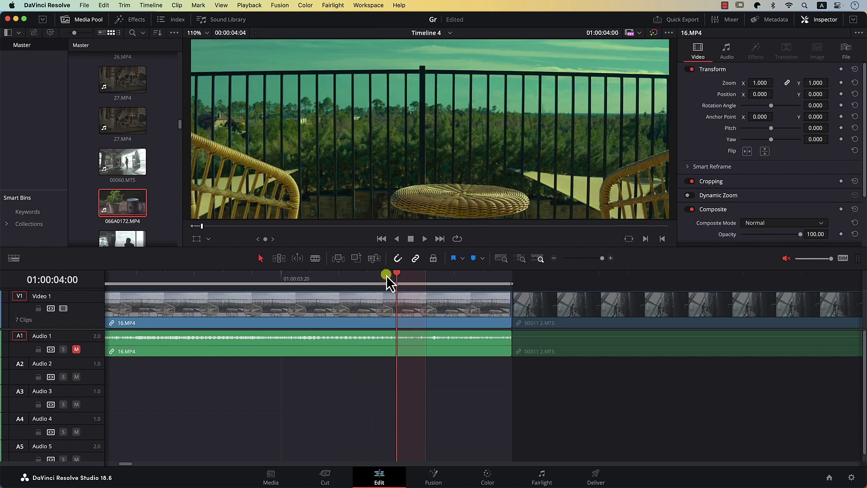
left_click(359, 274)
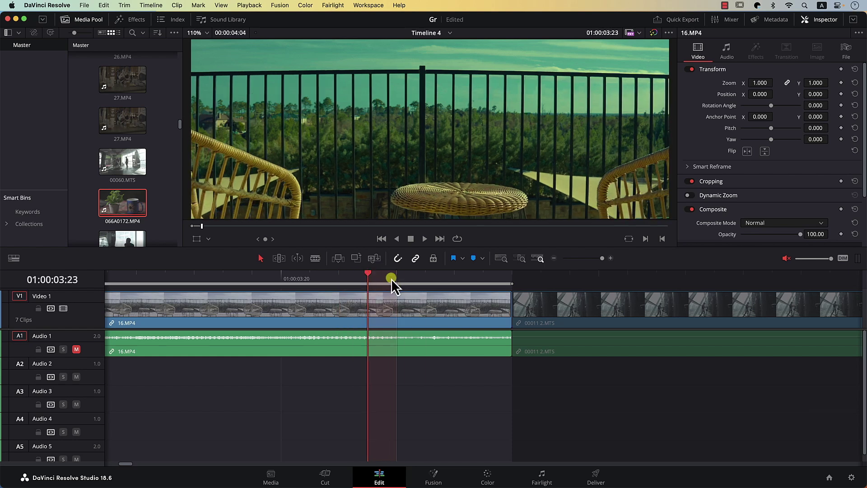
right_click(391, 278)
left_click(413, 294)
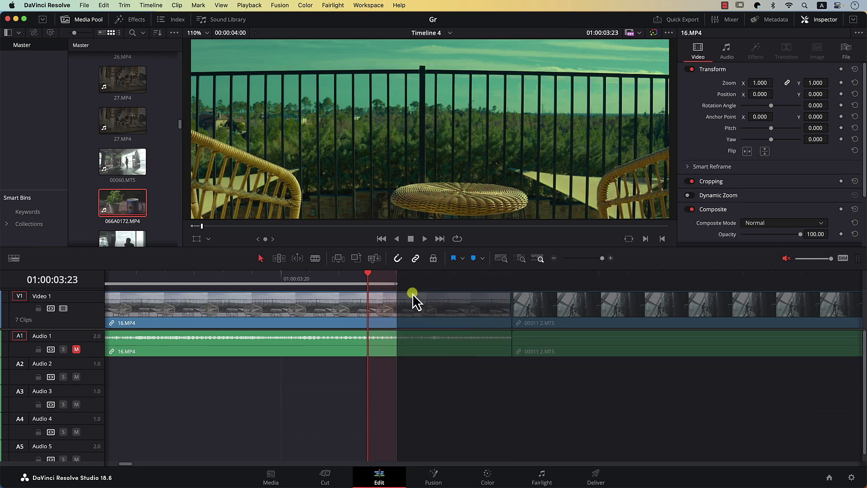